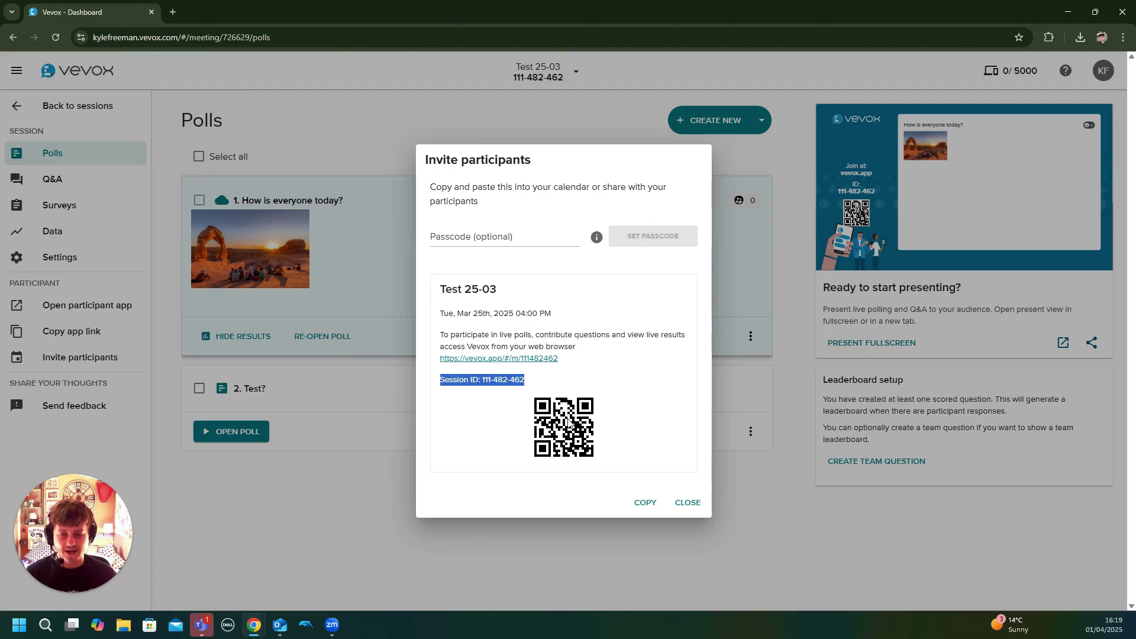
Open the participation link from the session invitation to view the participant page, and return to the dashboard.
left_click(653, 377)
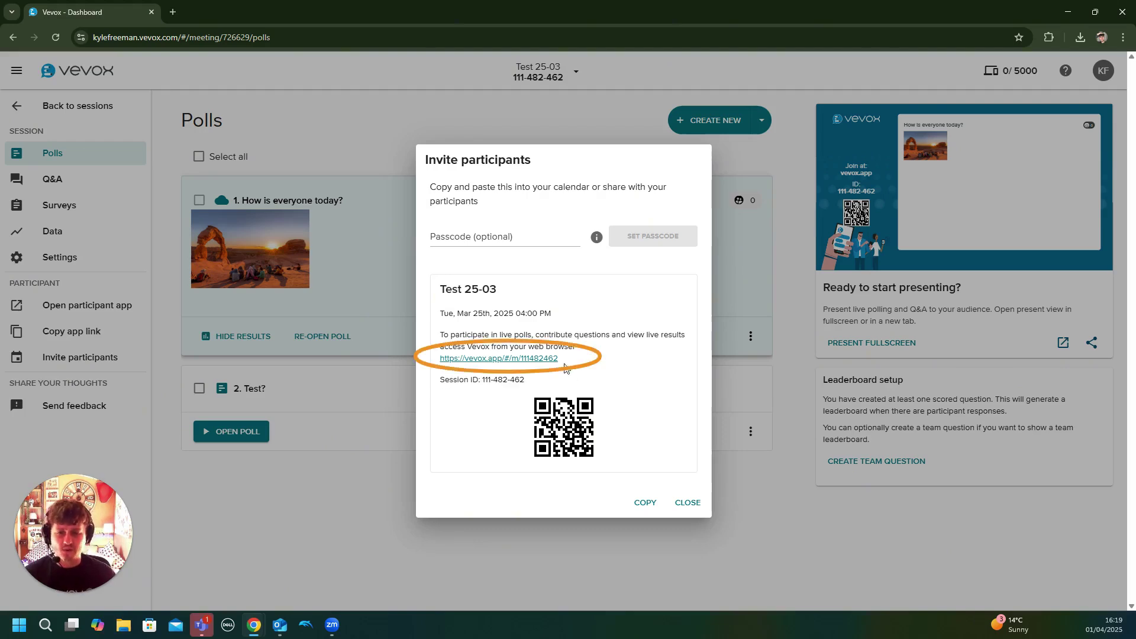
left_click(535, 361)
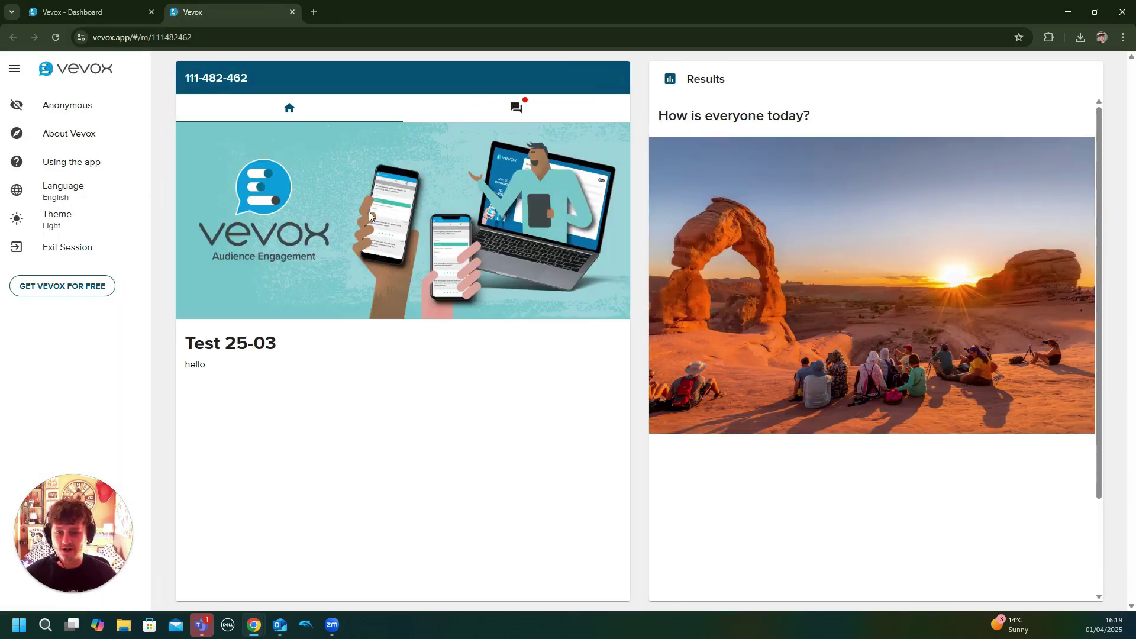
left_click(71, 7)
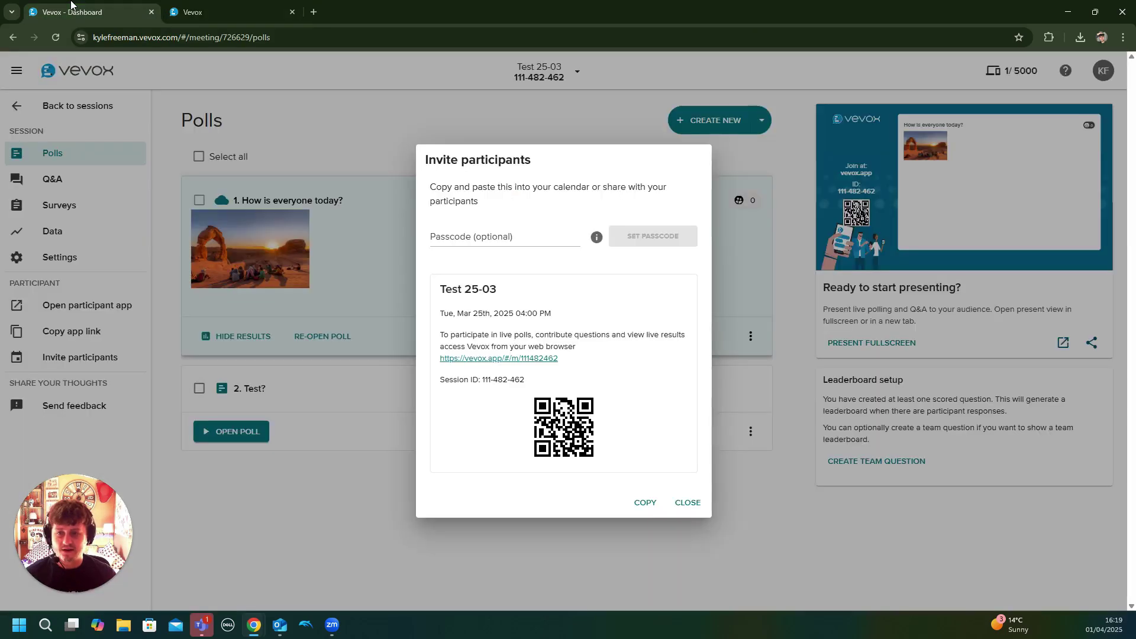
Copy the session ID from the invitation and use it to join the session at vevox.app in a new browser tab.
left_click_drag(529, 380, 483, 375)
key("ctrl+c")
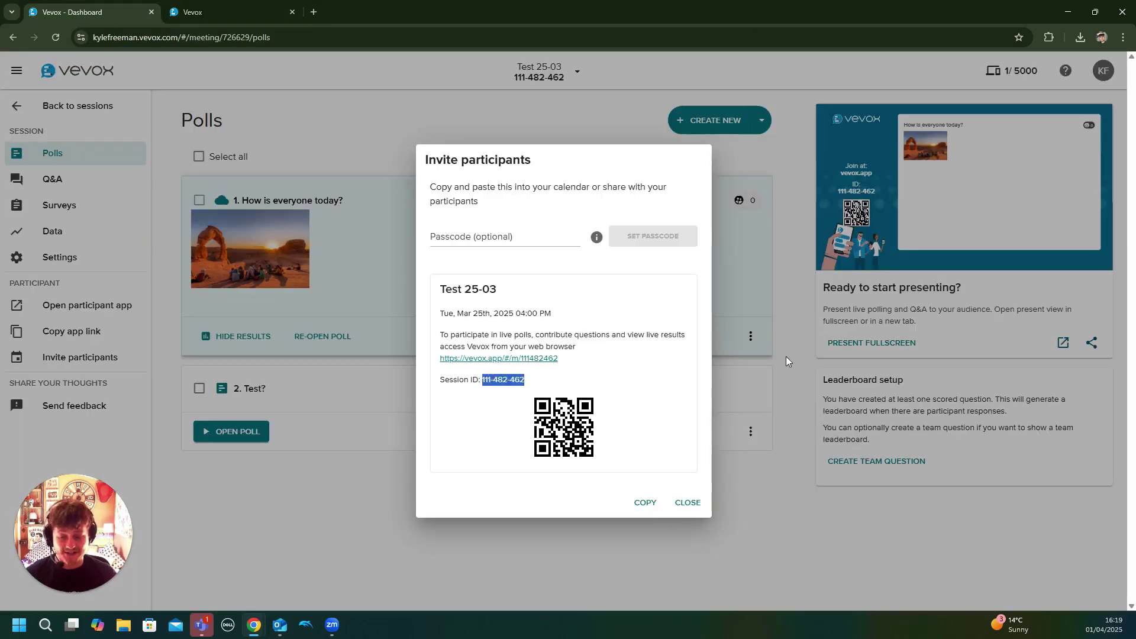
left_click(313, 12)
type("vevox.app")
key("Return")
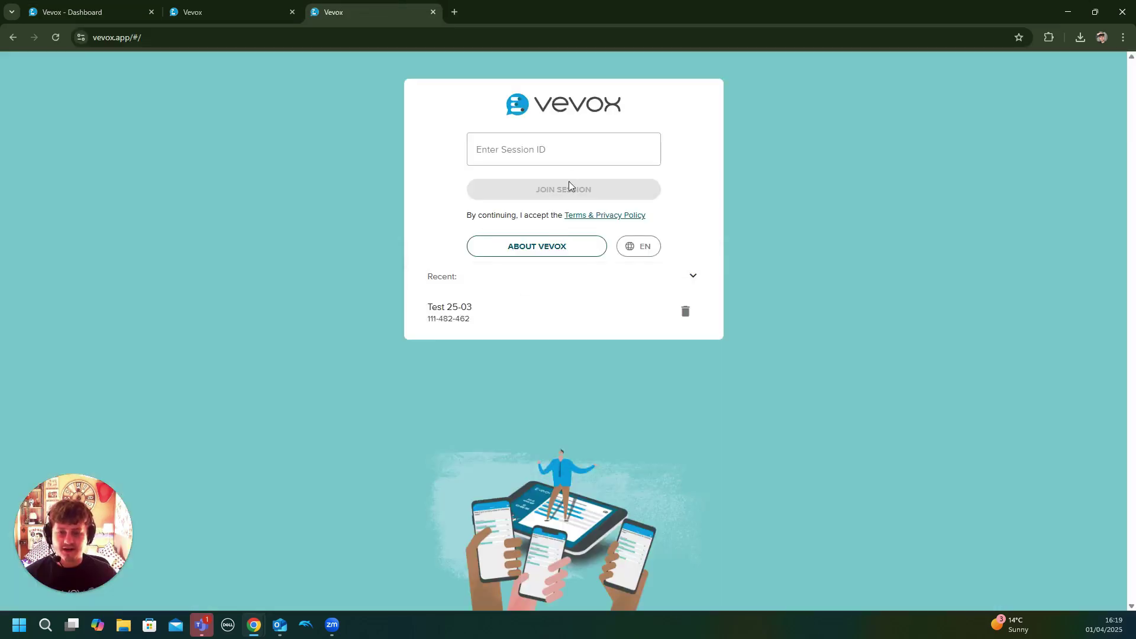
left_click(558, 148)
key("ctrl+v")
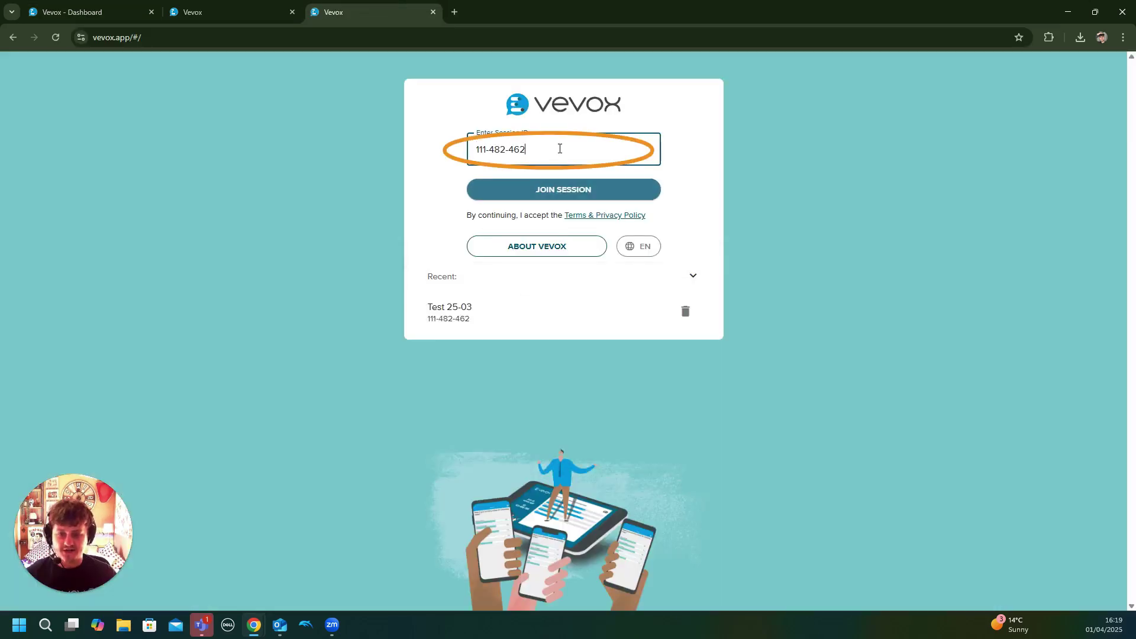
left_click(563, 188)
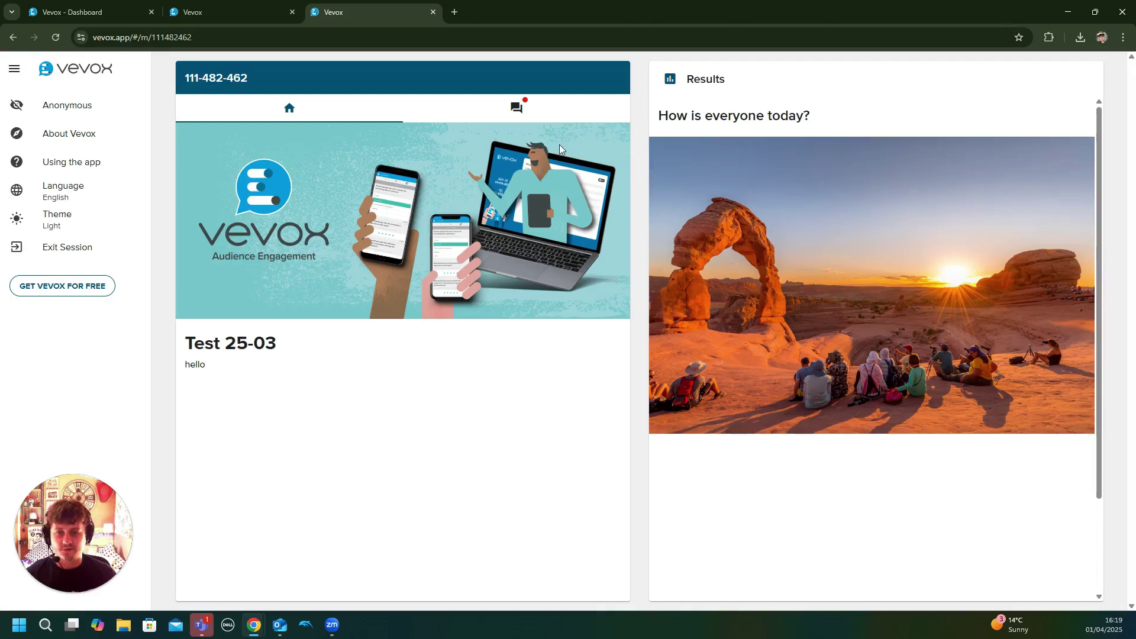
Close both participant page tabs and return to the session invitation on the dashboard.
left_click(263, 9)
left_click(292, 12)
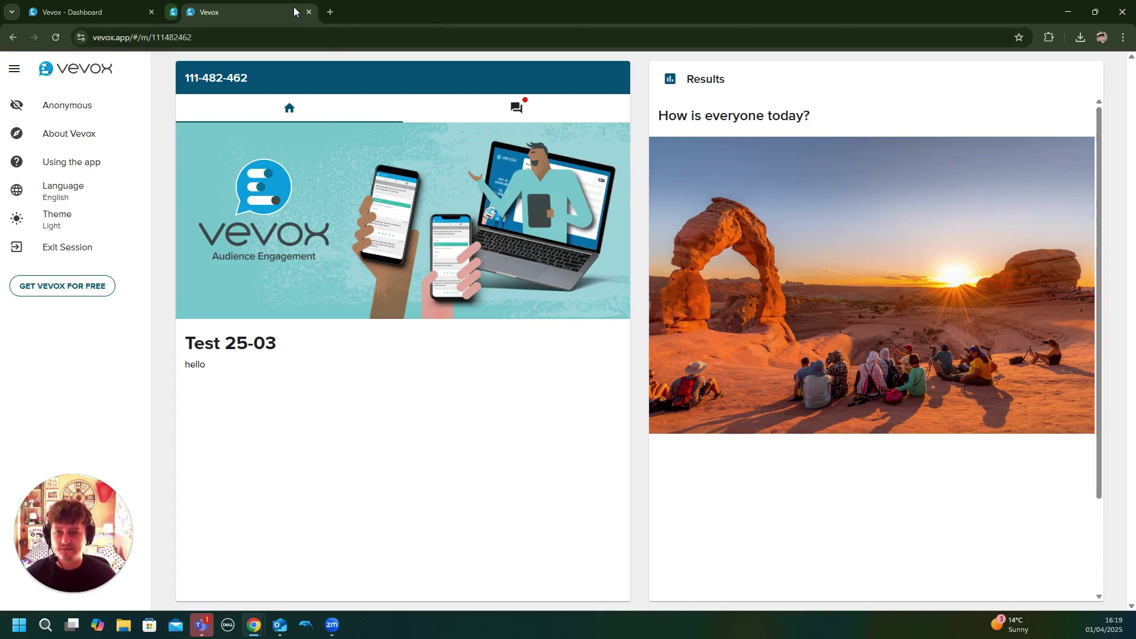
left_click(293, 12)
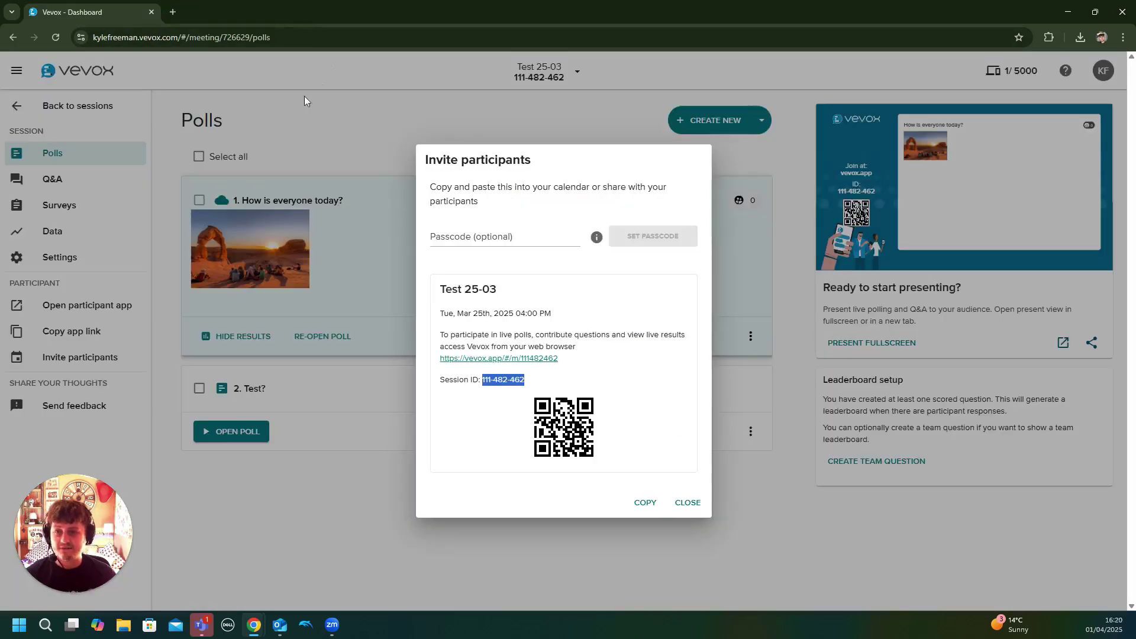
Copy the full invitation and the QR code image to the clipboard, and close the invitation.
left_click(653, 379)
left_click_drag(604, 459, 556, 427)
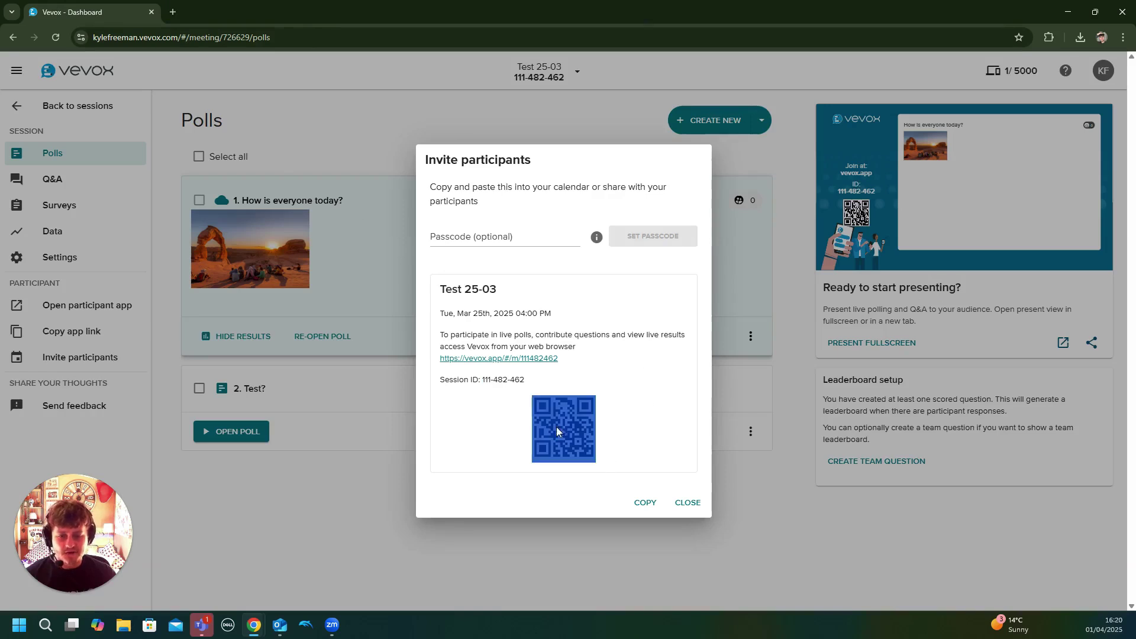
left_click(685, 405)
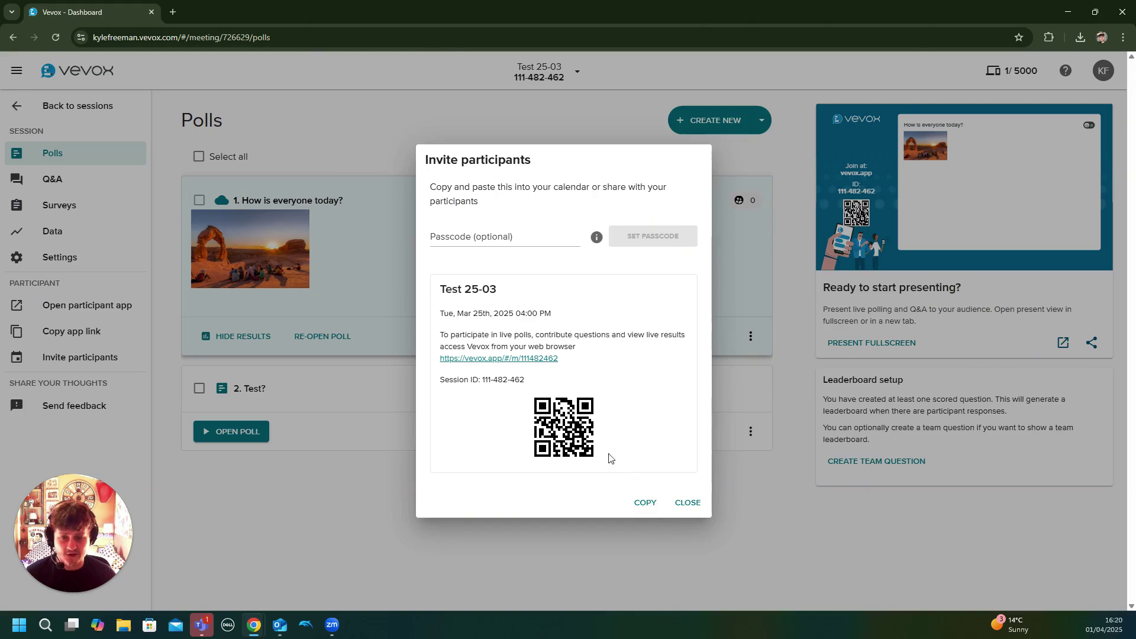
left_click(643, 513)
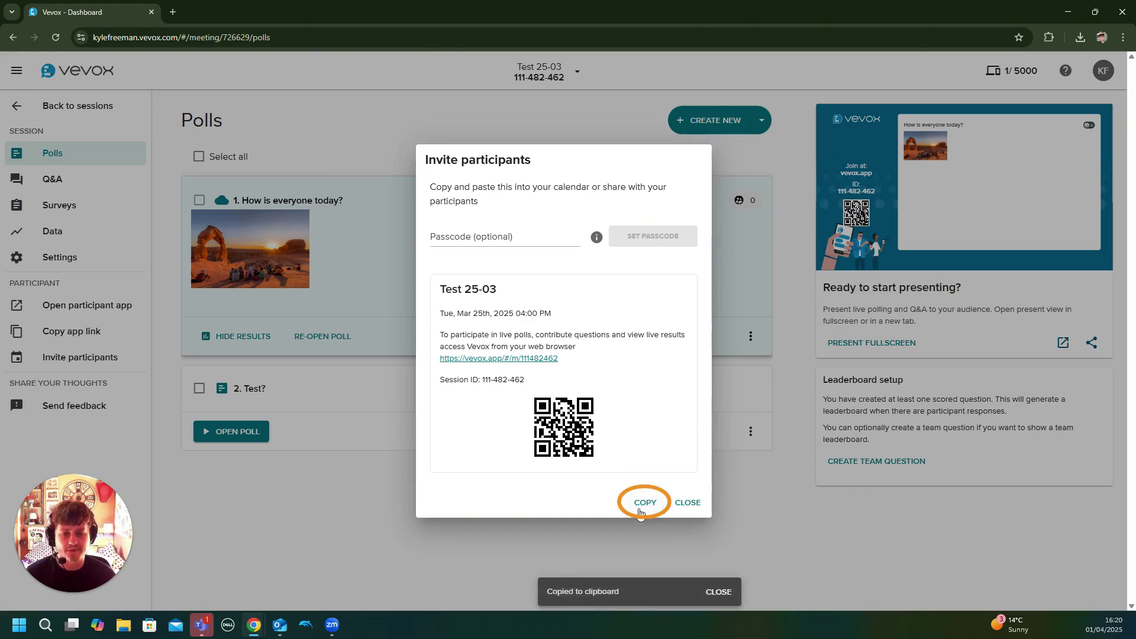
right_click(584, 431)
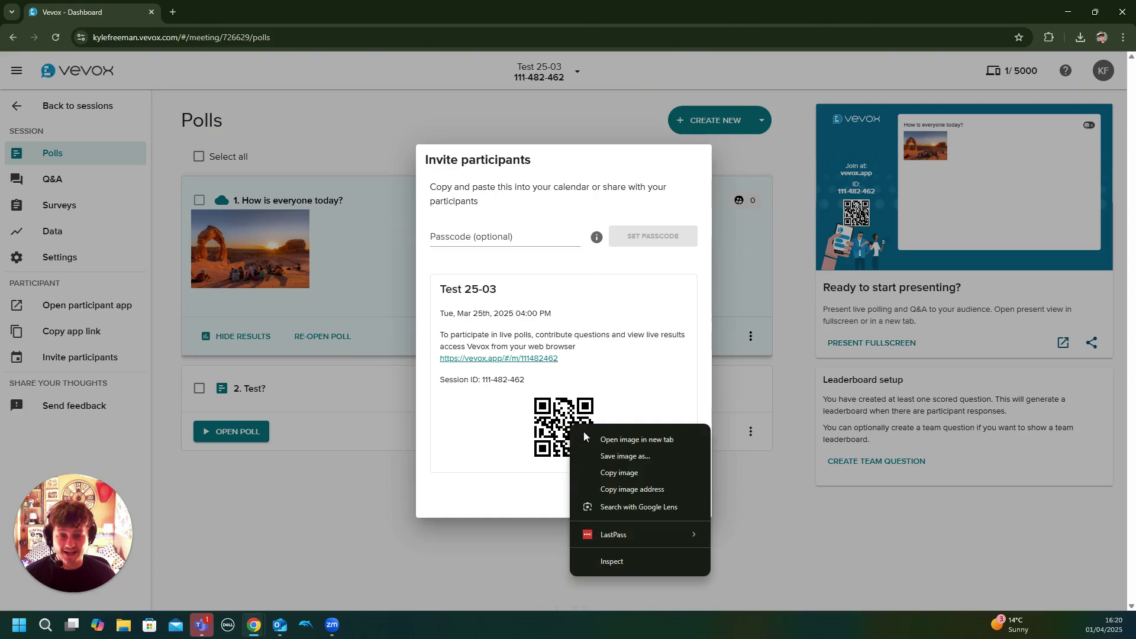
left_click(615, 472)
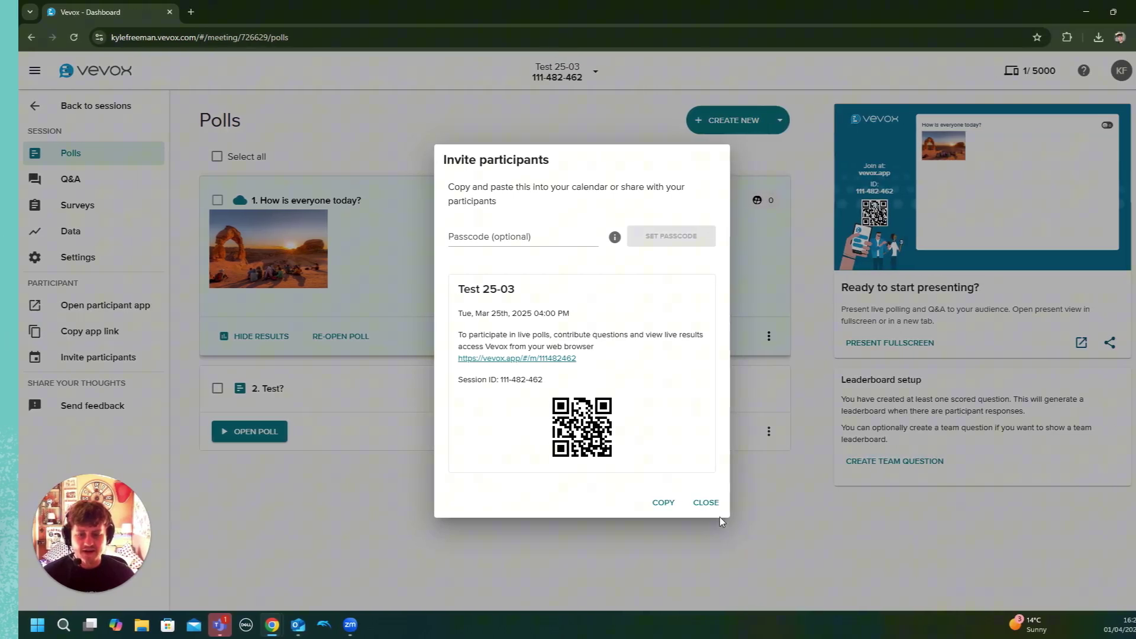
left_click(699, 500)
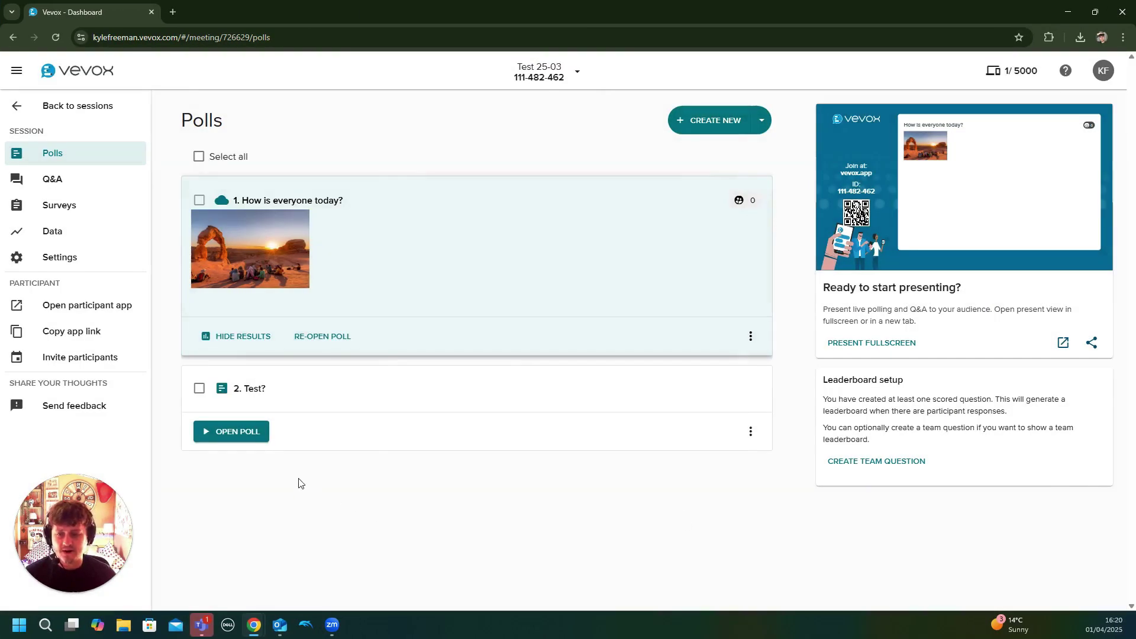
Copy the participant app link and open it in a new browser tab.
left_click(120, 342)
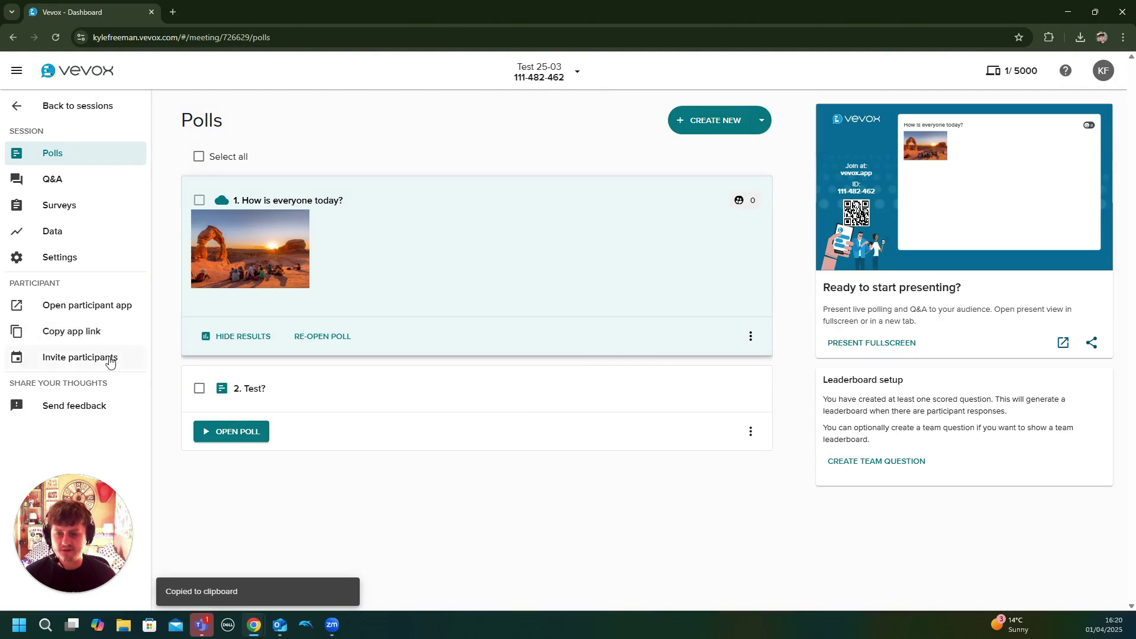
left_click(173, 12)
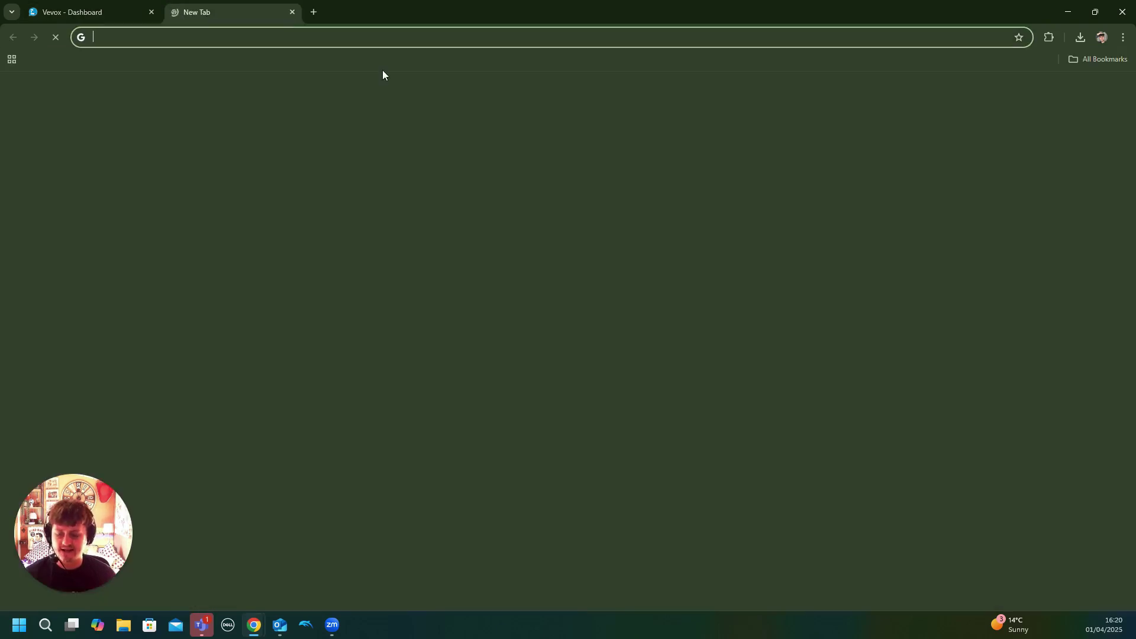
key("ctrl+v")
key("Return")
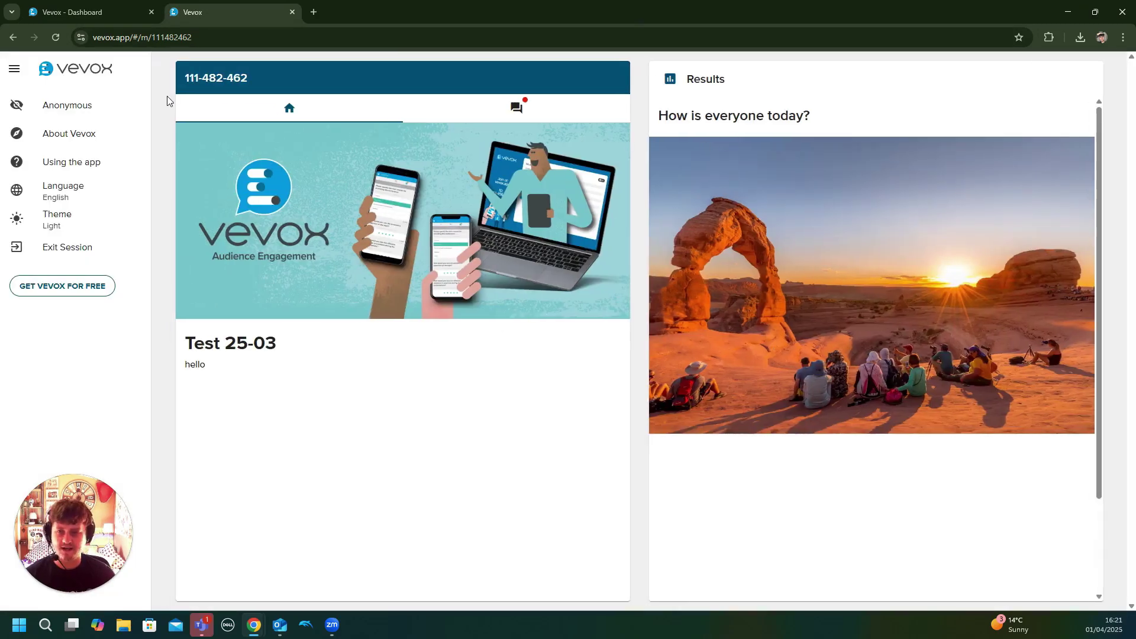
Open the participant app directly from the dashboard, and close the participant tabs.
left_click(94, 8)
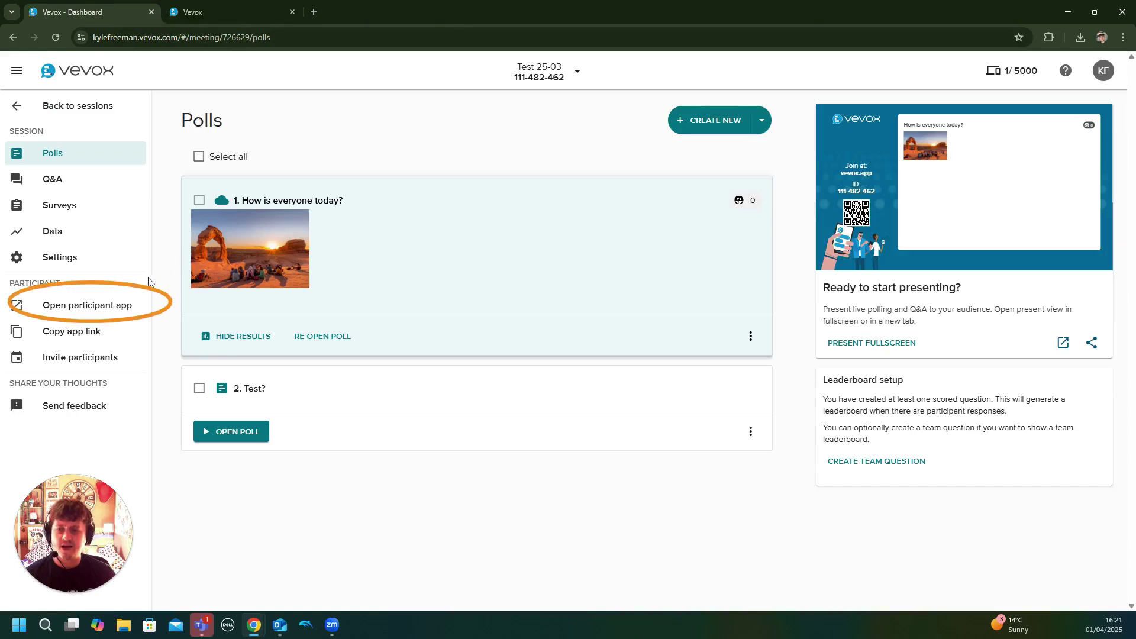
left_click(90, 309)
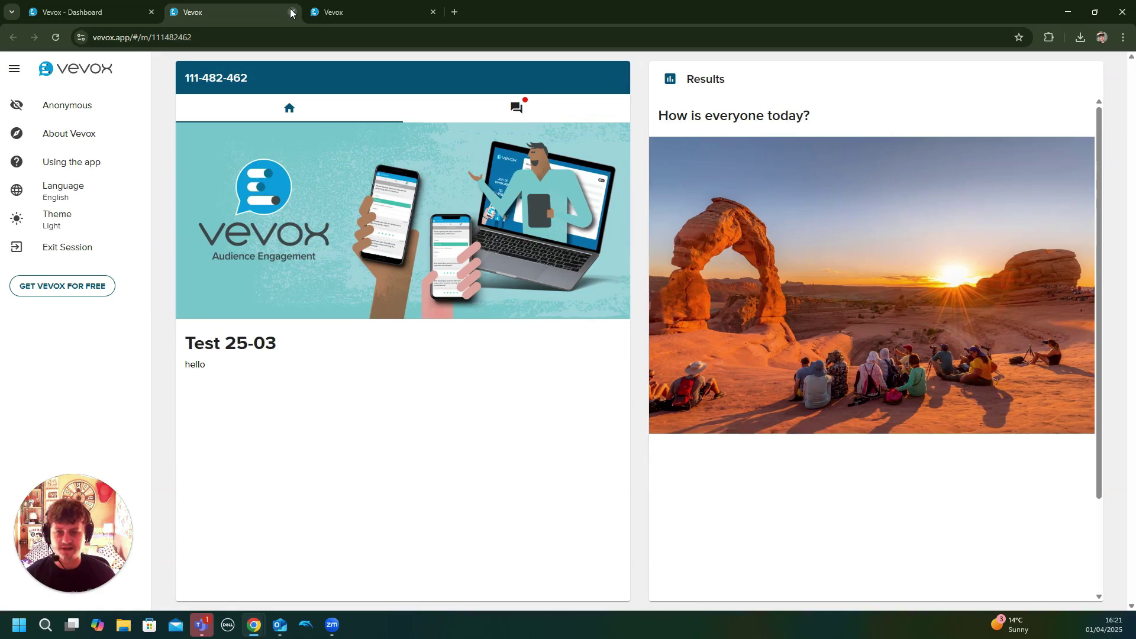
left_click(291, 12)
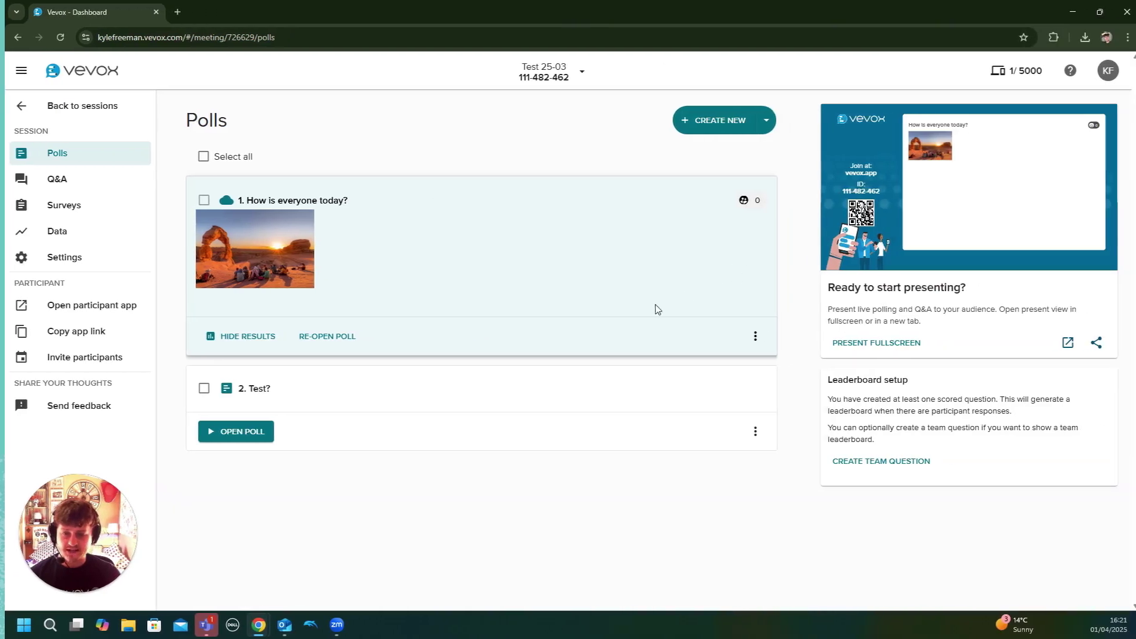
Present the session fullscreen, enlarge and dismiss the joining QR code, and exit the presentation.
left_click(880, 343)
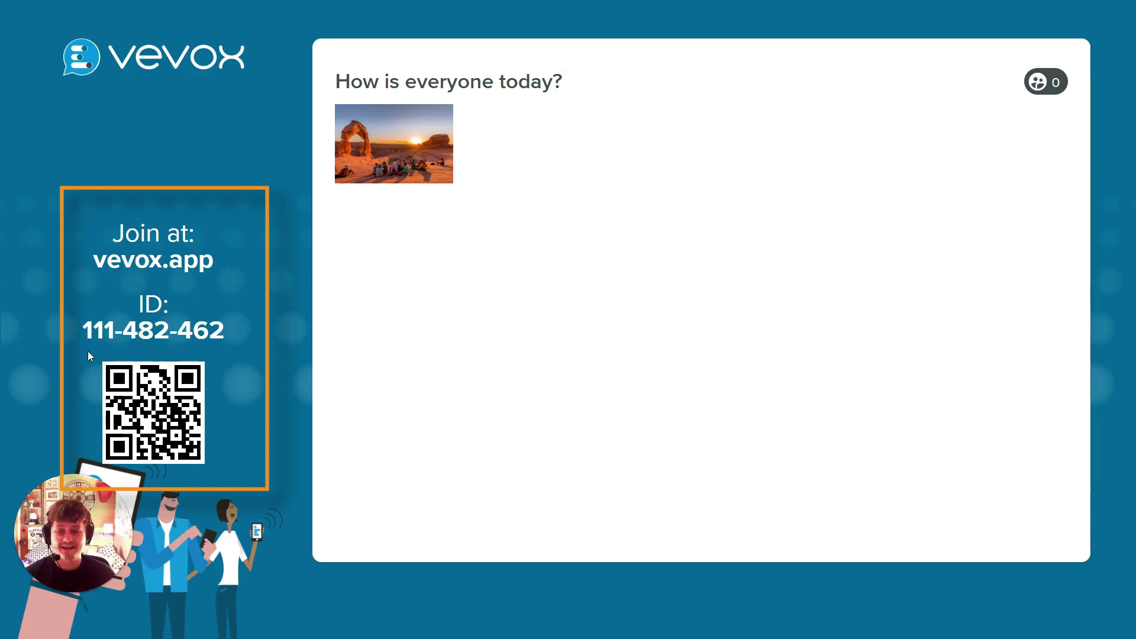
left_click(135, 400)
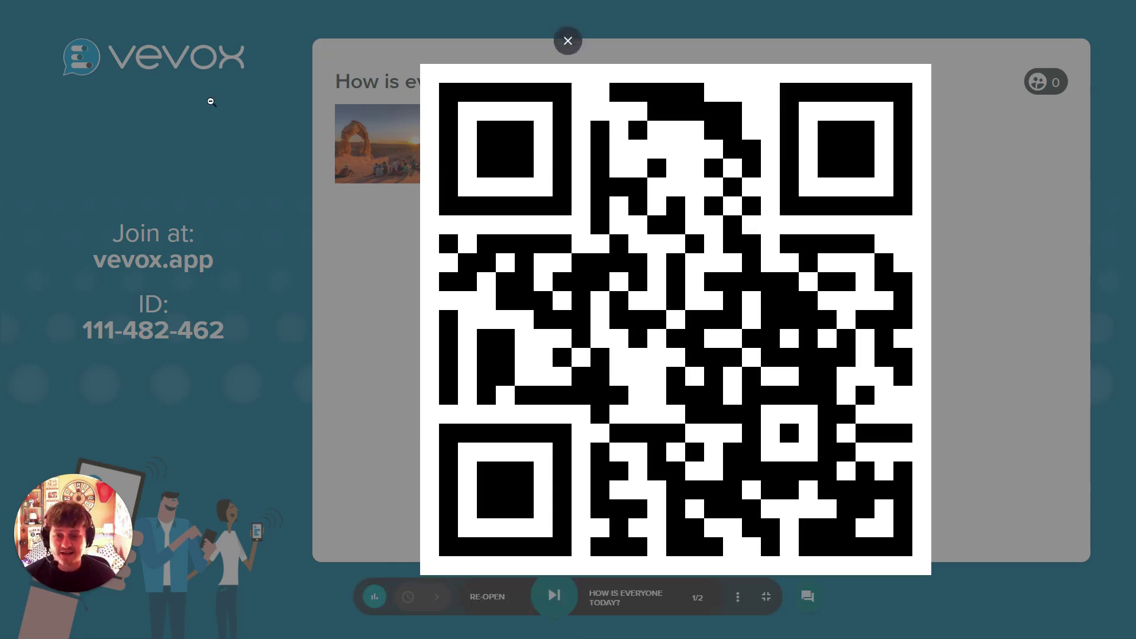
left_click(267, 171)
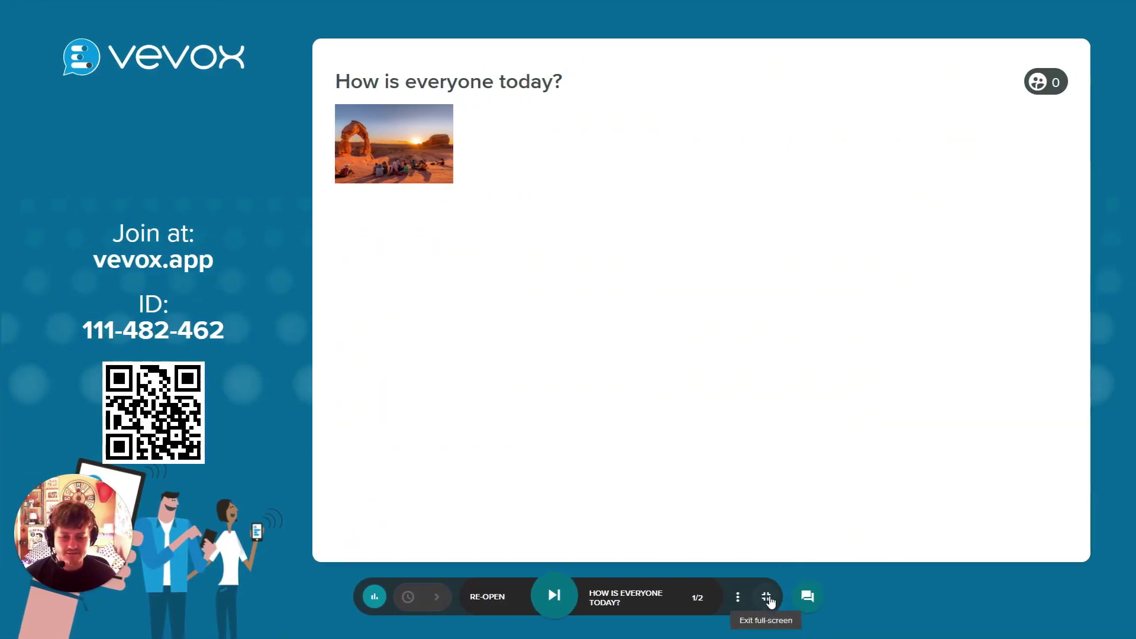
left_click(768, 598)
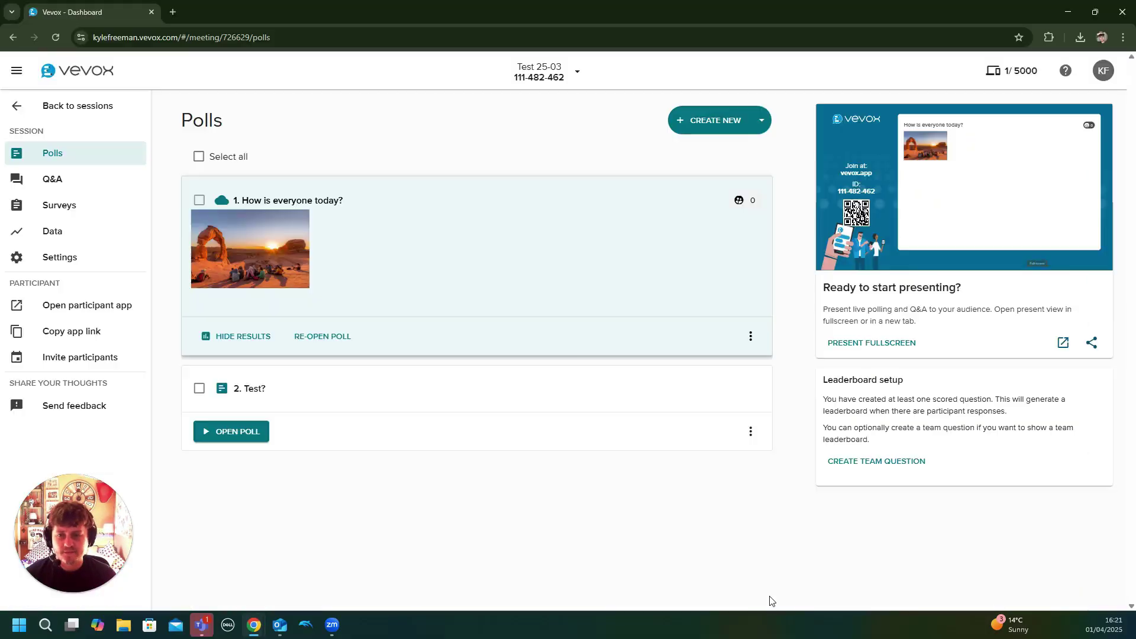
Review the scheduled date, start time and timezone in the session settings, and close them without saving.
left_click(74, 257)
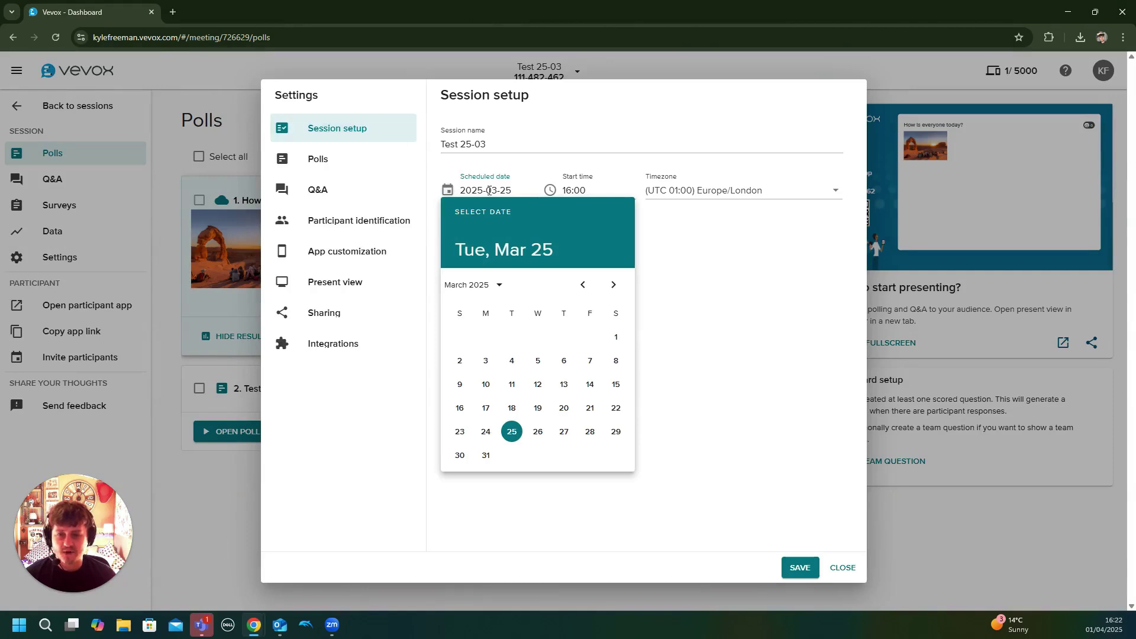
left_click(522, 189)
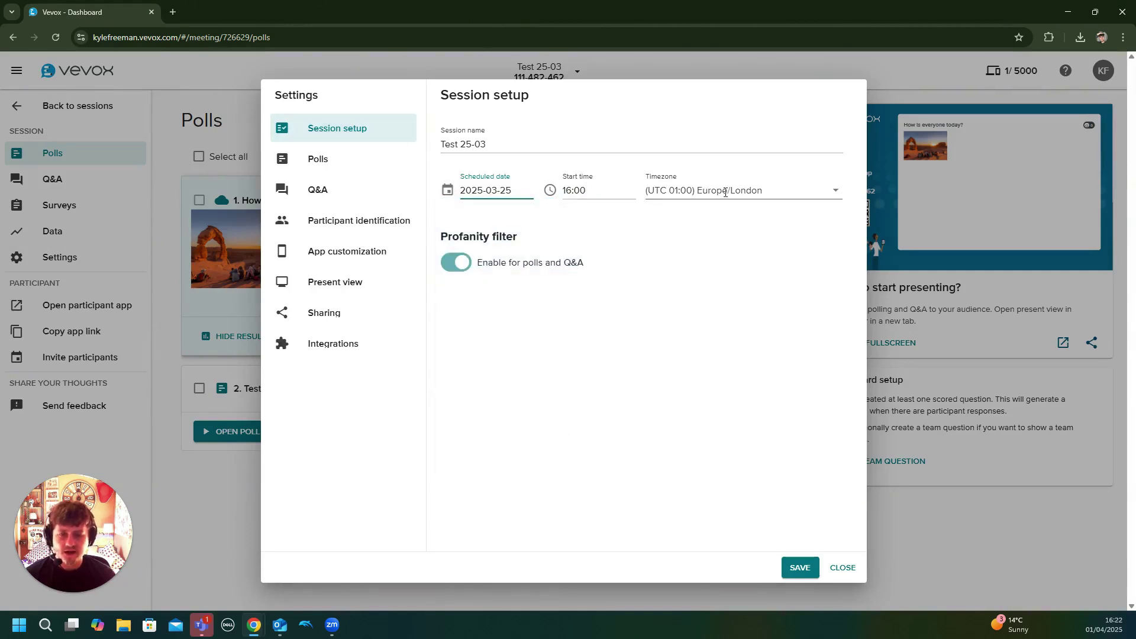
left_click(843, 567)
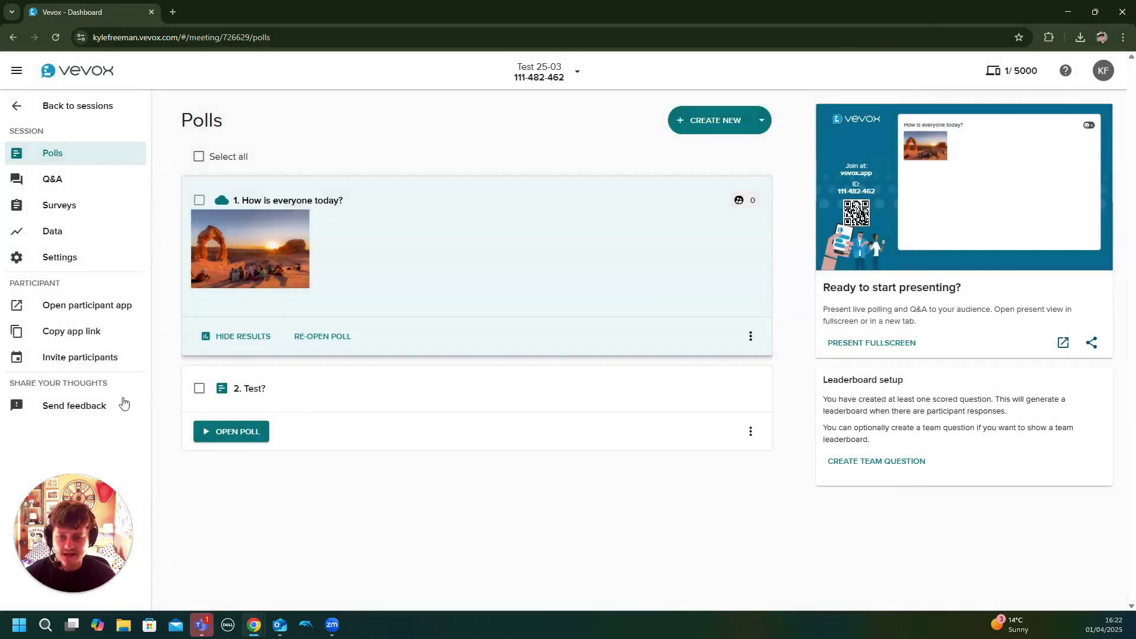
Check the scheduled date and time in the participant invitation, and close it.
left_click(112, 359)
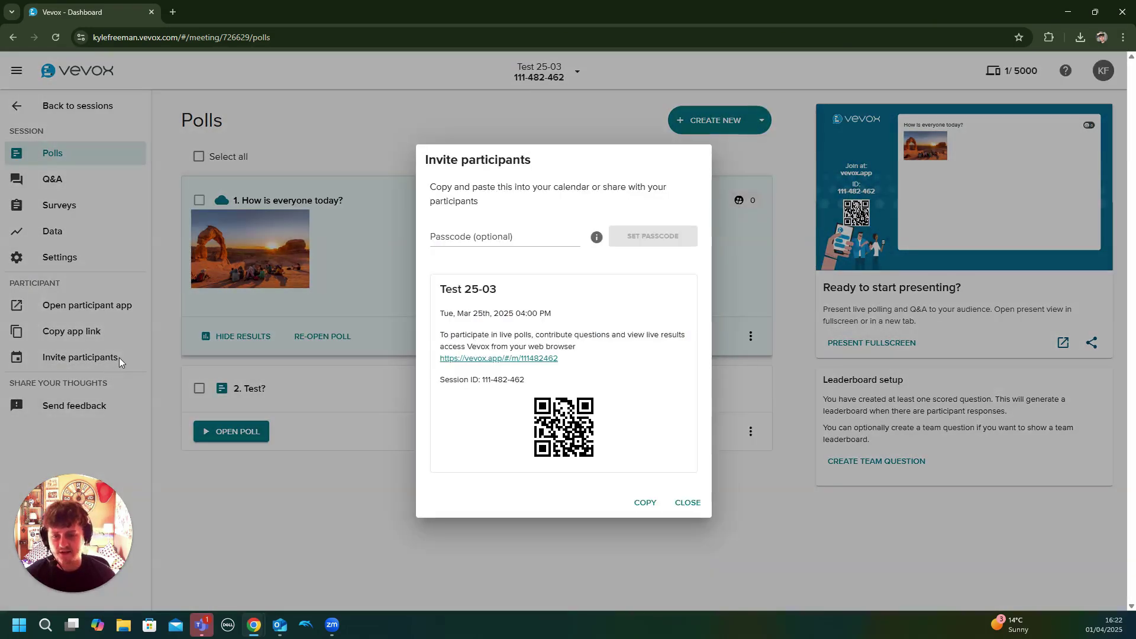
left_click_drag(559, 316, 441, 321)
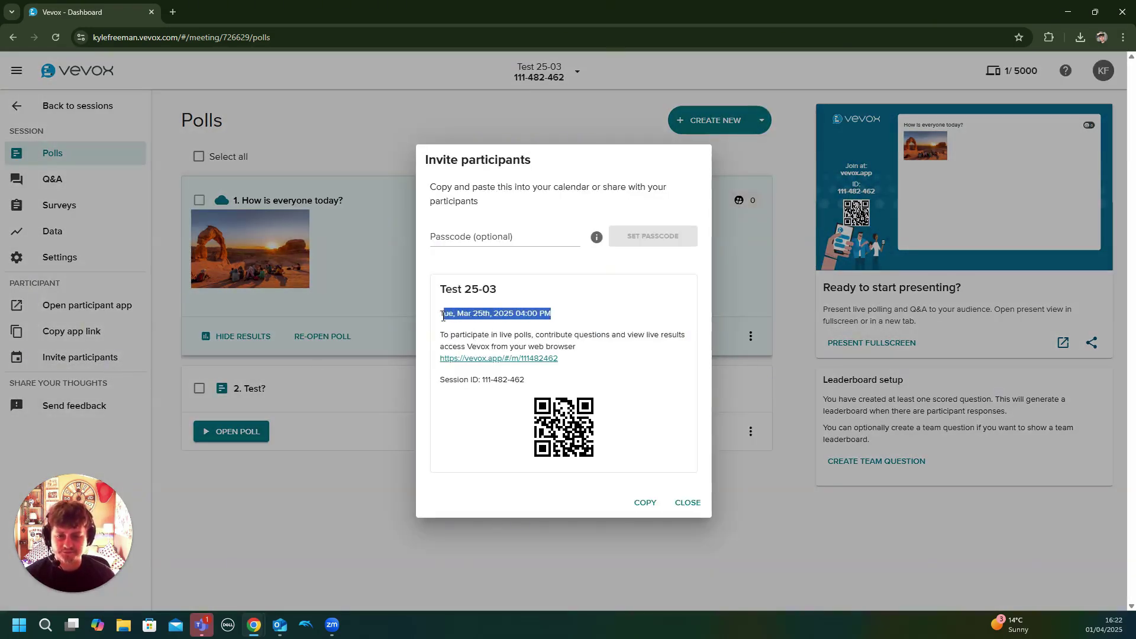
left_click(594, 307)
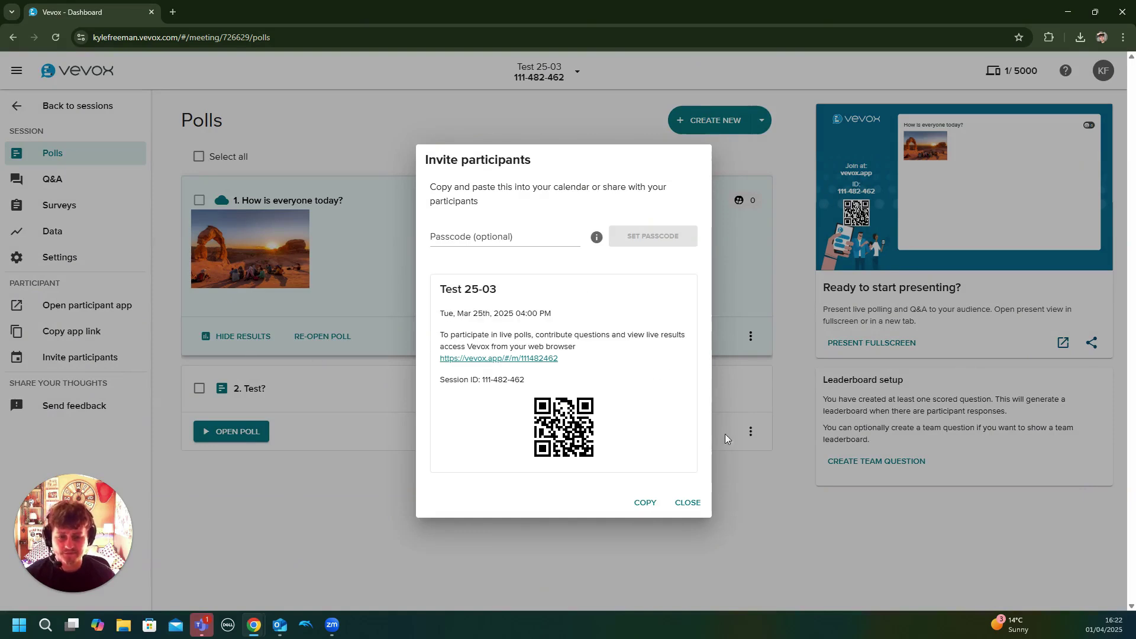
left_click(687, 503)
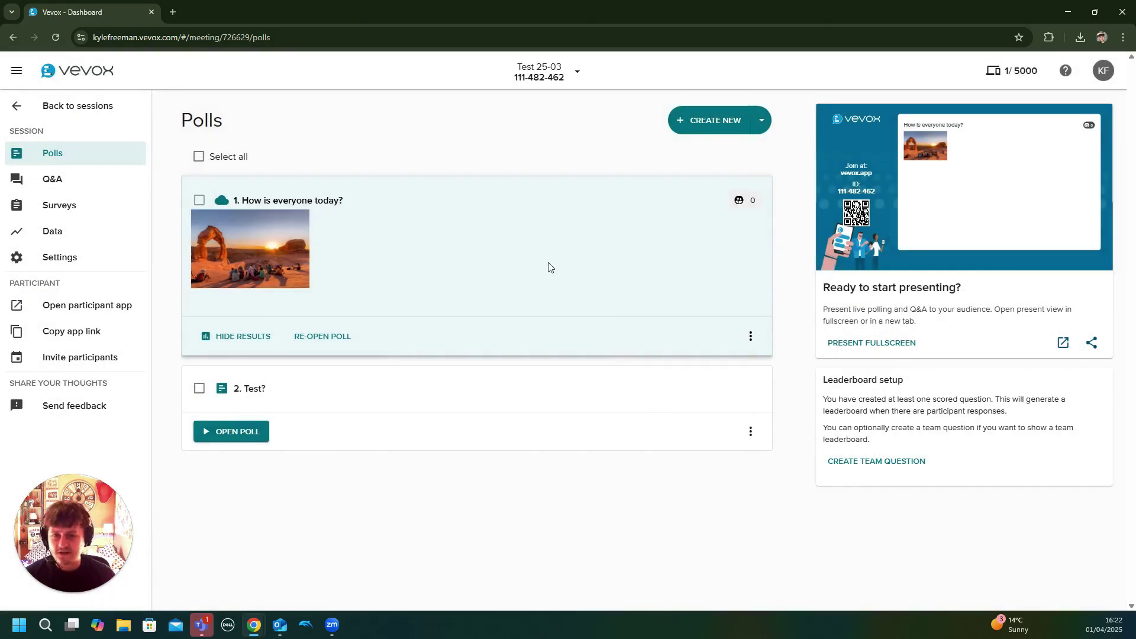
Copy the session ID from the session name in the dashboard header.
left_click(555, 73)
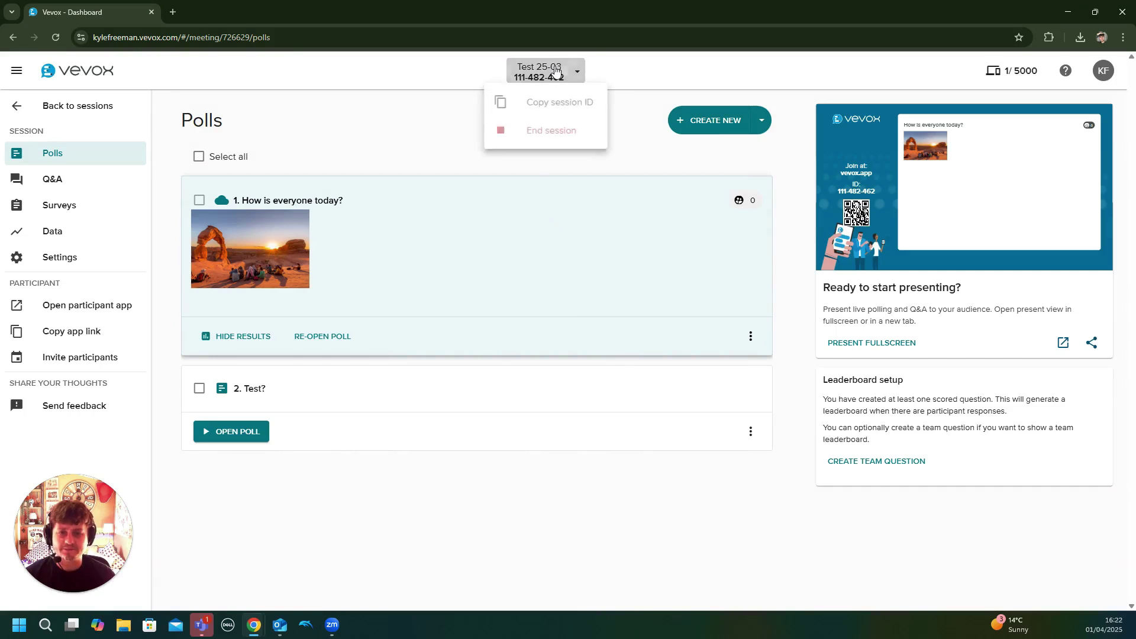
left_click(565, 105)
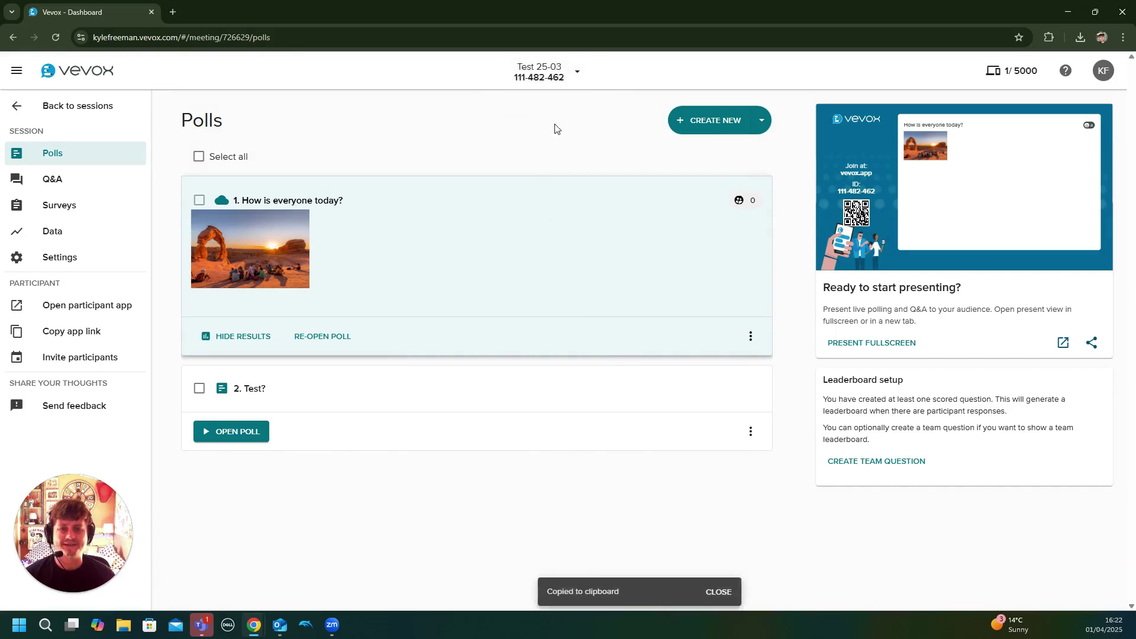